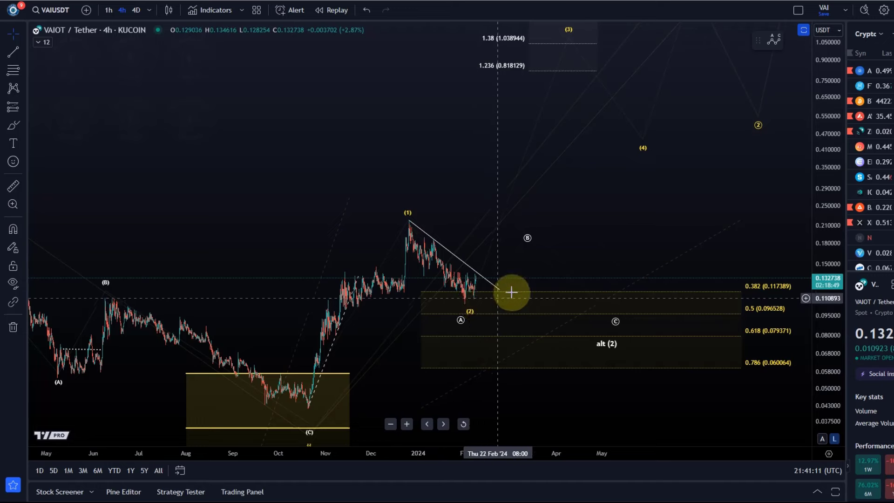
Step: Pan and rescale the chart to show earlier months, the (1) peak and the upper targets
{"action": "left_click_drag", "start_coordinate": [650, 219], "coordinate": [823, 225]}
{"action": "scroll", "coordinate": [727, 241], "scroll_direction": "up", "scroll_amount": 1}
{"action": "scroll", "coordinate": [727, 241], "scroll_direction": "up", "scroll_amount": 5}
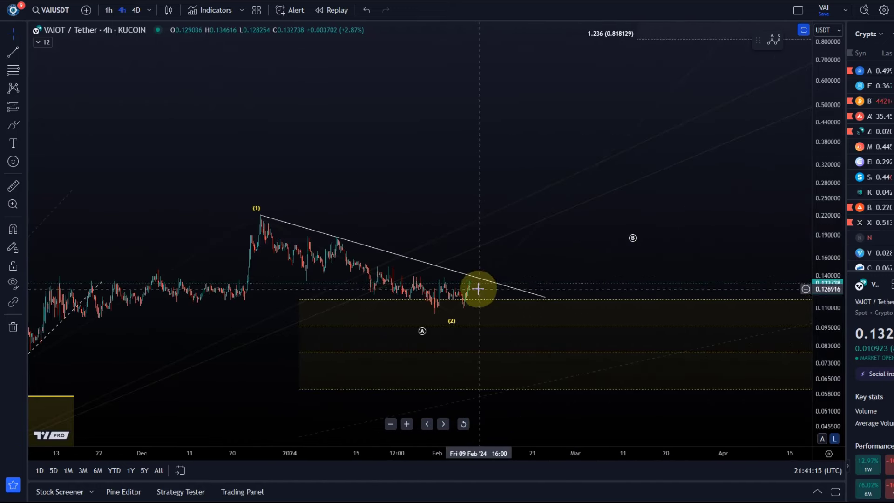
{"action": "scroll", "coordinate": [501, 293], "scroll_direction": "down", "scroll_amount": 5}
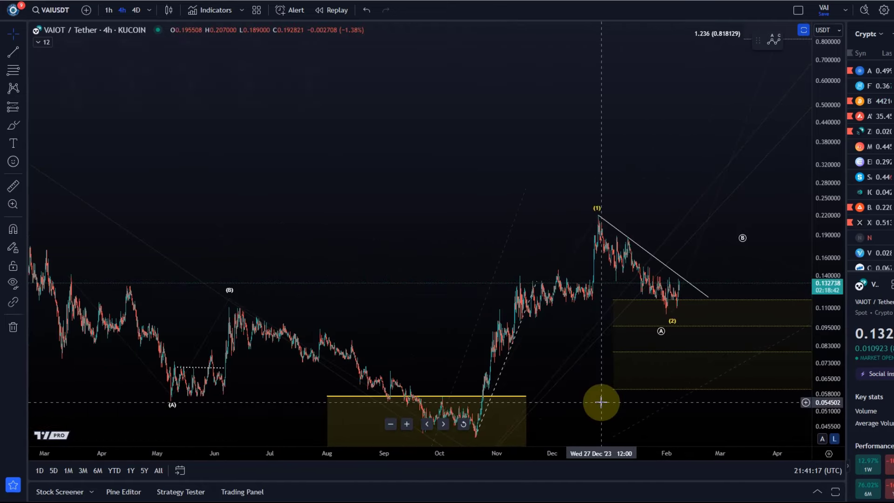
{"action": "left_click_drag", "start_coordinate": [599, 403], "coordinate": [350, 309]}
{"action": "scroll", "coordinate": [349, 309], "scroll_direction": "down", "scroll_amount": 1}
{"action": "left_click_drag", "start_coordinate": [826, 184], "coordinate": [789, 315]}
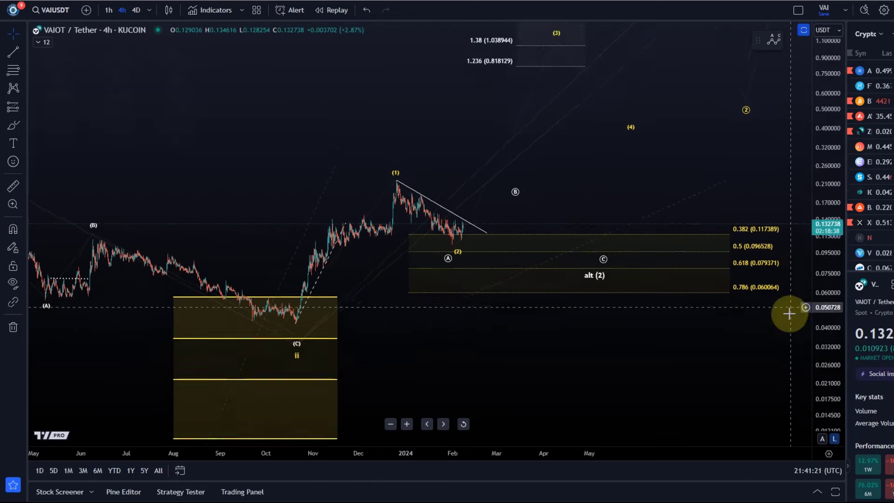
{"action": "left_click_drag", "start_coordinate": [517, 341], "coordinate": [443, 377]}
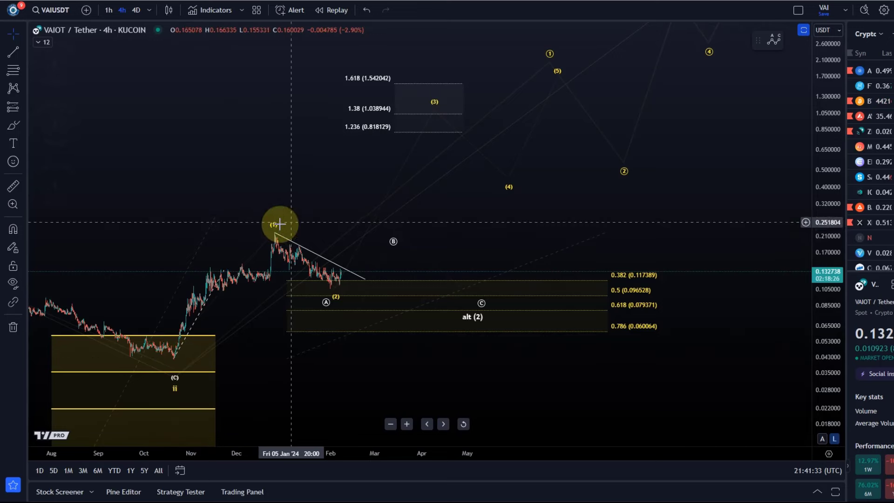
Step: Inspect the impulse wave's anchors, then pan across the 2023 rally and recentre on the wave count
{"action": "left_click_drag", "start_coordinate": [224, 270], "coordinate": [170, 354]}
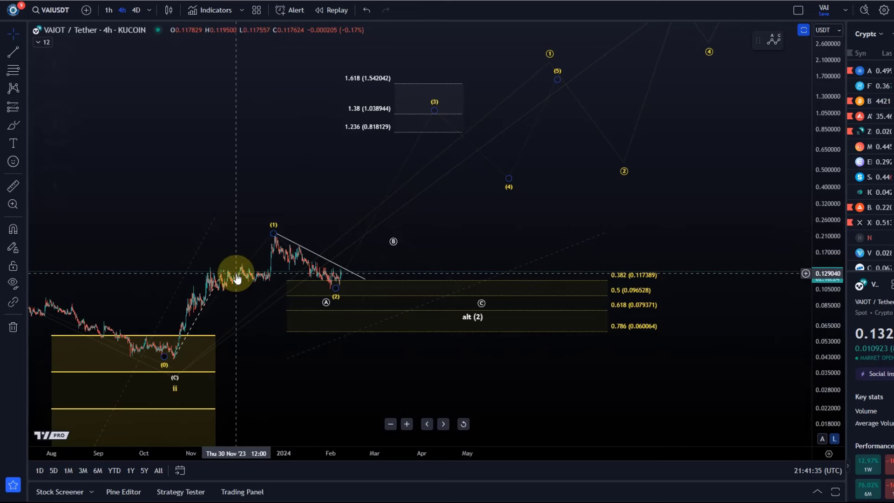
{"action": "mouse_move", "coordinate": [165, 357]}
{"action": "left_mouse_down"}
{"action": "mouse_move", "coordinate": [216, 345]}
{"action": "mouse_move", "coordinate": [236, 294]}
{"action": "mouse_move", "coordinate": [283, 230]}
{"action": "mouse_move", "coordinate": [281, 242]}
{"action": "left_mouse_up"}
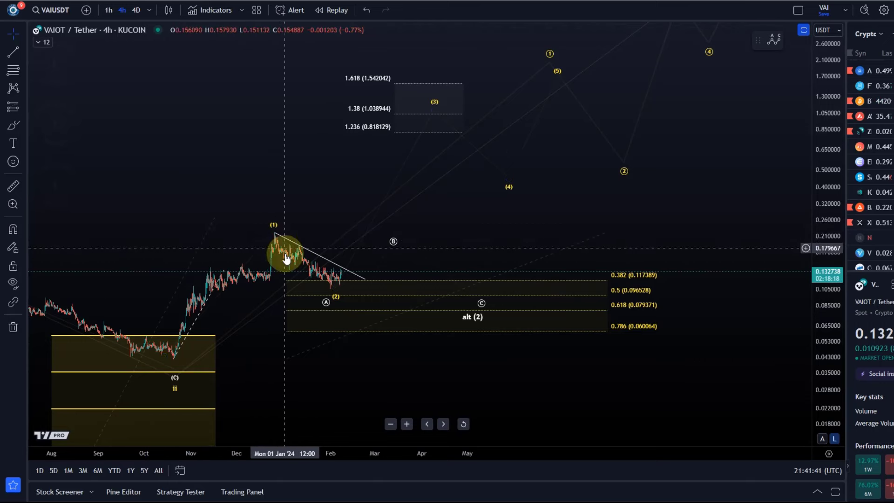
{"action": "left_click_drag", "start_coordinate": [124, 229], "coordinate": [415, 195]}
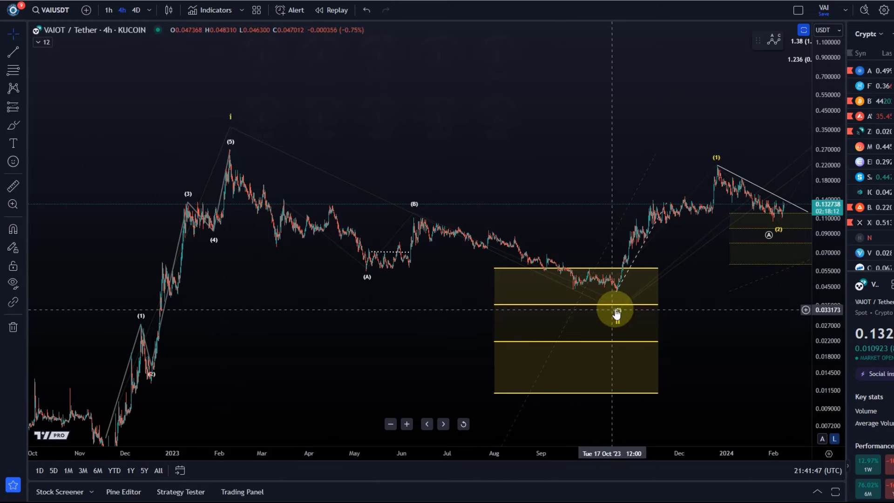
{"action": "left_click_drag", "start_coordinate": [290, 359], "coordinate": [102, 375]}
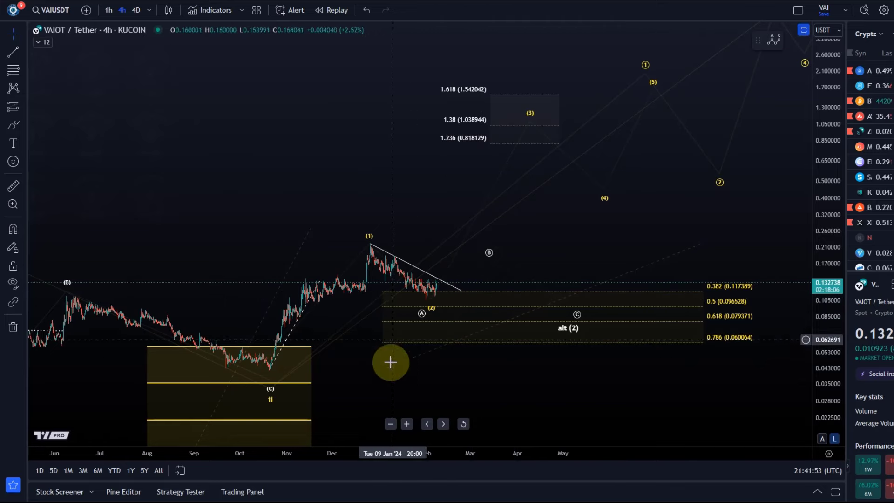
{"action": "left_click_drag", "start_coordinate": [276, 342], "coordinate": [328, 251]}
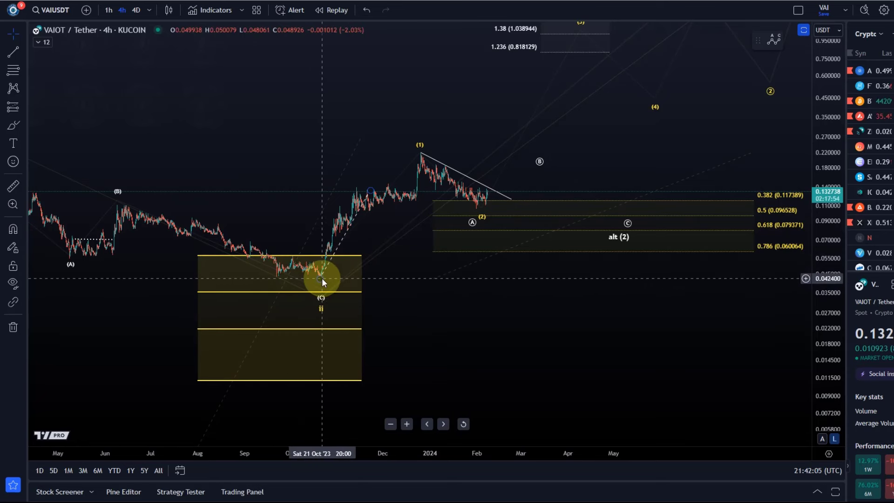
Step: Frame the 0.382–0.786 Fibonacci levels and the (2) low, checking the impulse wave drawing
{"action": "scroll", "coordinate": [399, 320], "scroll_direction": "right", "scroll_amount": 5}
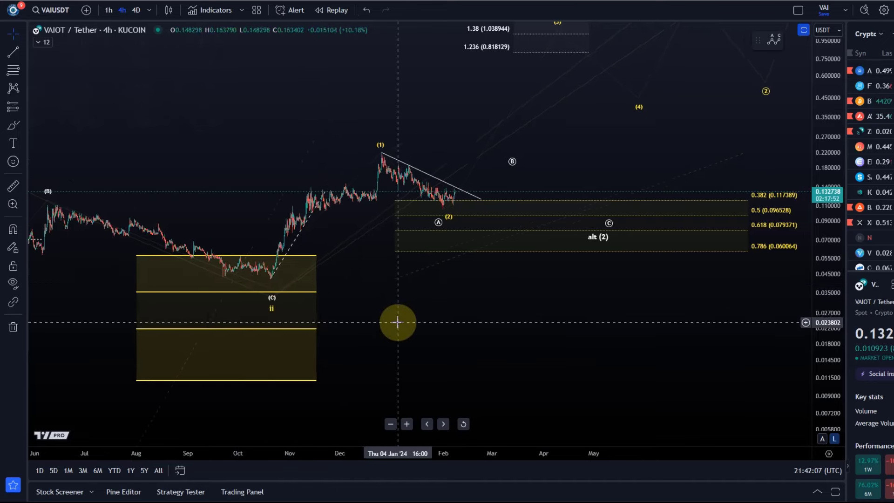
{"action": "left_click_drag", "start_coordinate": [392, 409], "coordinate": [507, 363]}
{"action": "left_click_drag", "start_coordinate": [827, 333], "coordinate": [846, 288]}
{"action": "left_click_drag", "start_coordinate": [531, 383], "coordinate": [375, 371]}
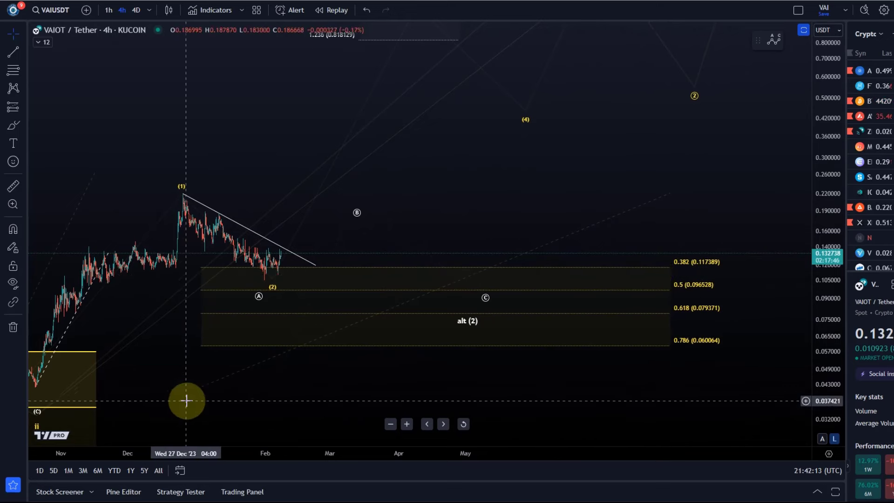
{"action": "left_click_drag", "start_coordinate": [189, 397], "coordinate": [258, 387]}
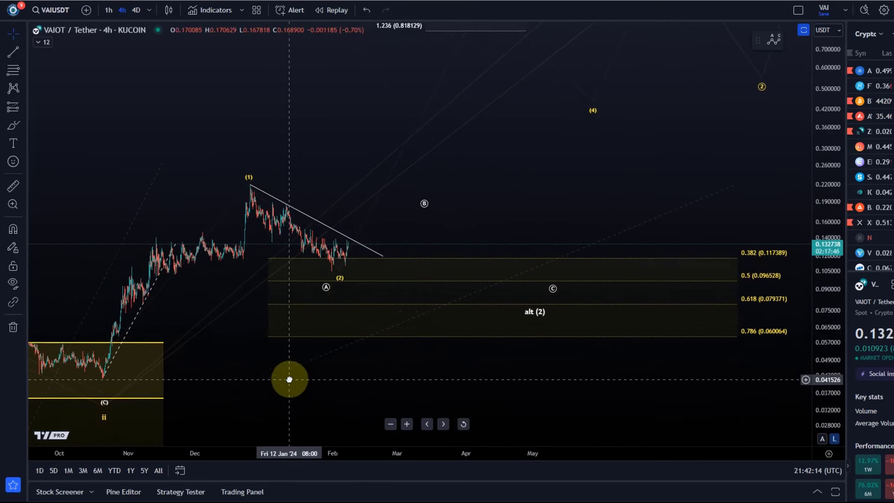
{"action": "left_click", "coordinate": [339, 278]}
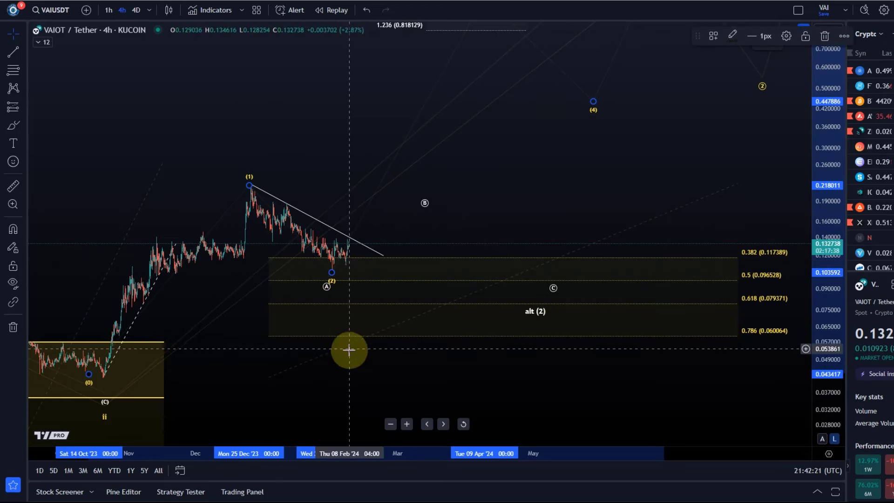
{"action": "mouse_move", "coordinate": [352, 357]}
{"action": "left_mouse_down"}
{"action": "mouse_move", "coordinate": [385, 377]}
{"action": "mouse_move", "coordinate": [388, 334]}
{"action": "left_mouse_up"}
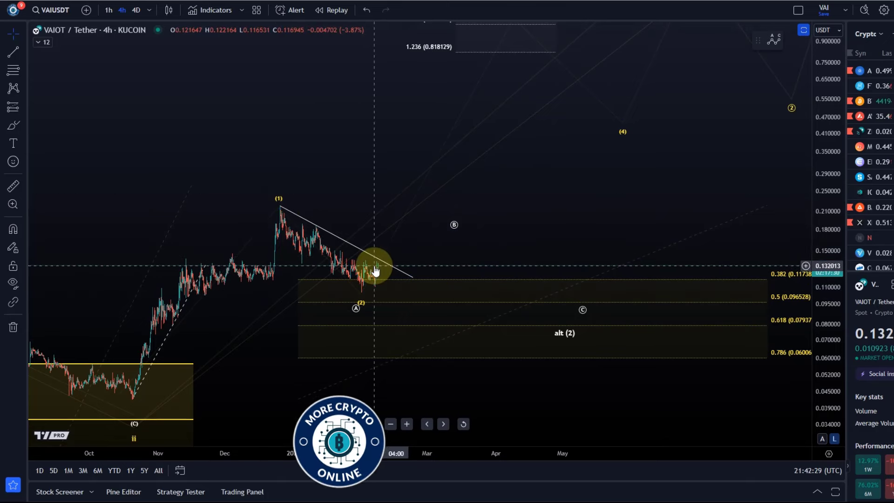
Step: Inspect the ABC correction drawing and compress the price scale to reveal the top targets
{"action": "left_click", "coordinate": [389, 284]}
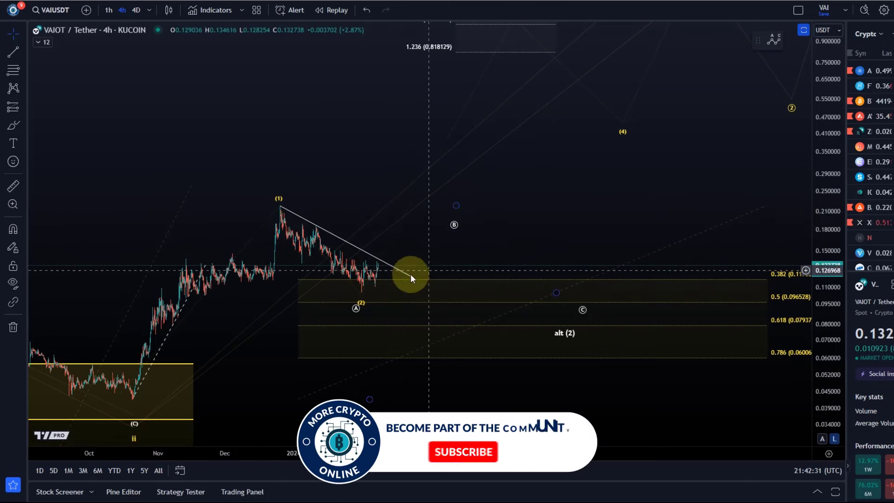
{"action": "left_click", "coordinate": [514, 55]}
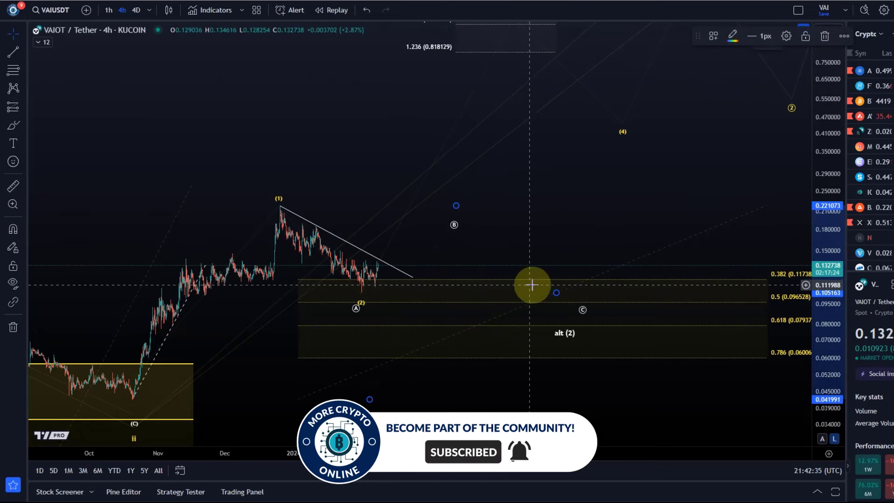
{"action": "mouse_move", "coordinate": [528, 215]}
{"action": "left_mouse_down"}
{"action": "mouse_move", "coordinate": [553, 254]}
{"action": "mouse_move", "coordinate": [556, 309]}
{"action": "left_mouse_up"}
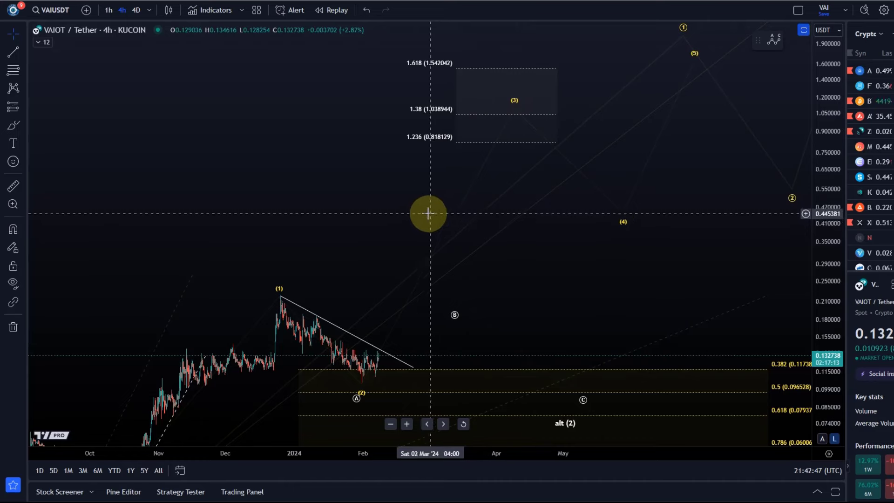
{"action": "left_click_drag", "start_coordinate": [389, 241], "coordinate": [518, 226]}
{"action": "left_click_drag", "start_coordinate": [820, 218], "coordinate": [824, 320]}
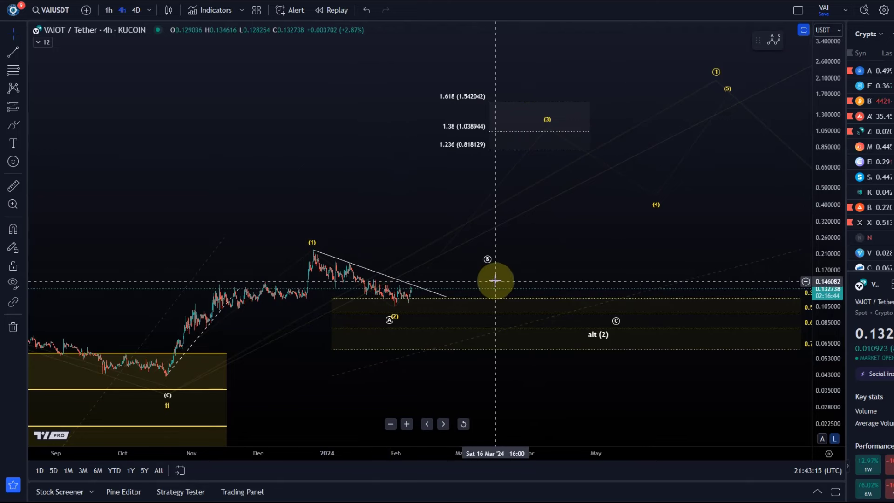
Step: Raise the ABC correction's B point higher and pick the Brush tool
{"action": "left_click_drag", "start_coordinate": [490, 273], "coordinate": [487, 244]}
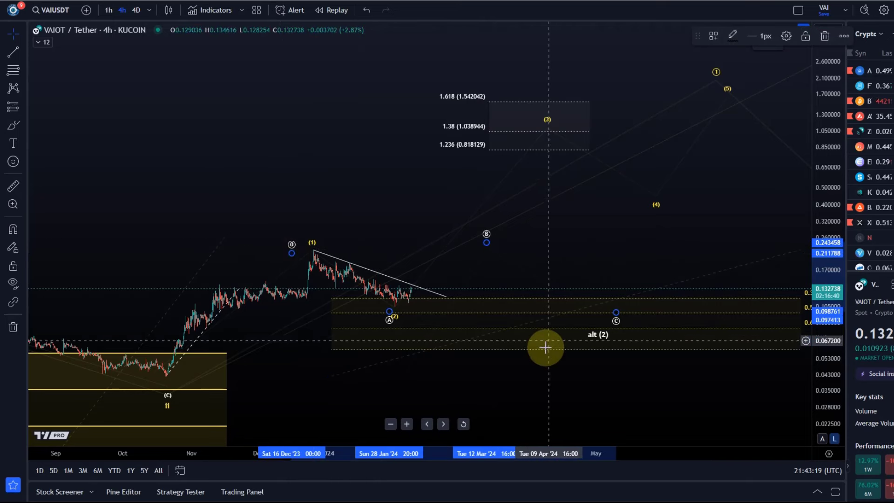
{"action": "mouse_move", "coordinate": [616, 333]}
{"action": "left_mouse_down"}
{"action": "mouse_move", "coordinate": [599, 336]}
{"action": "mouse_move", "coordinate": [632, 338]}
{"action": "left_mouse_up"}
{"action": "scroll", "coordinate": [628, 358], "scroll_direction": "down", "scroll_amount": 2}
{"action": "left_click_drag", "start_coordinate": [626, 370], "coordinate": [427, 304]}
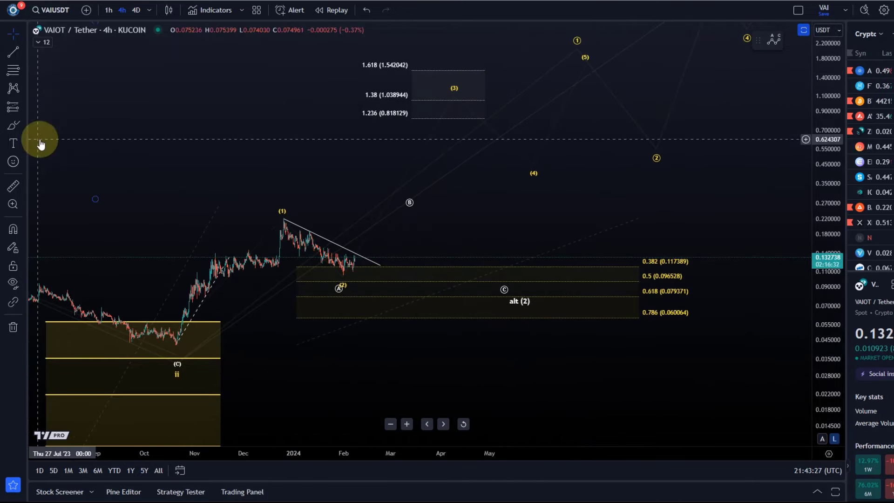
{"action": "left_click", "coordinate": [13, 125]}
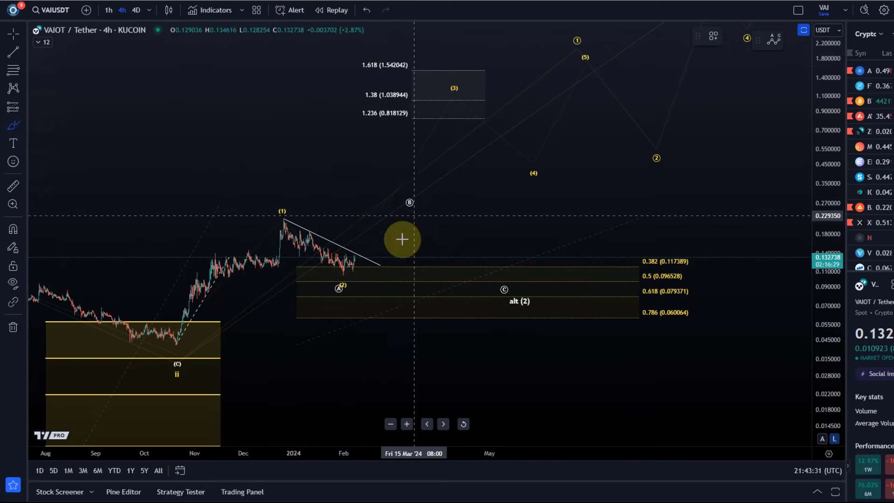
Step: Sketch a red rise from (2) toward B and circle 0.786, then undo both sketches
{"action": "mouse_move", "coordinate": [340, 278]}
{"action": "left_mouse_down"}
{"action": "mouse_move", "coordinate": [406, 208]}
{"action": "mouse_move", "coordinate": [509, 278]}
{"action": "left_mouse_up"}
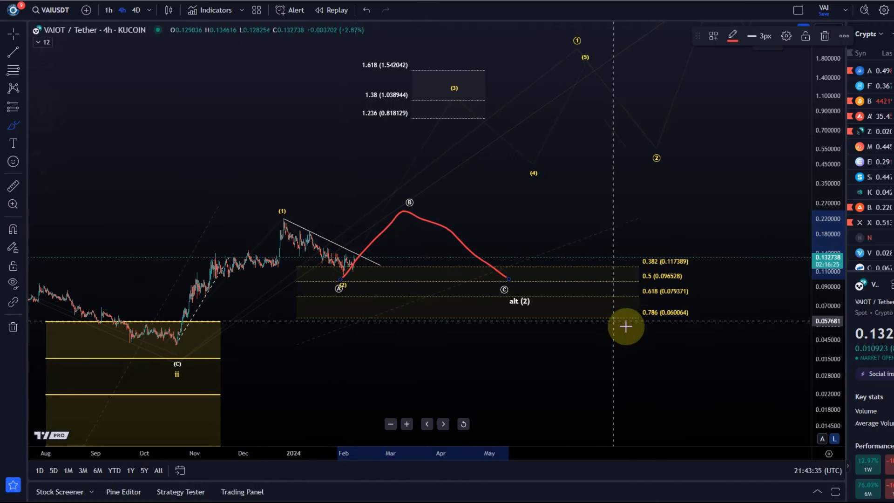
{"action": "mouse_move", "coordinate": [645, 324]}
{"action": "left_mouse_down"}
{"action": "mouse_move", "coordinate": [693, 326]}
{"action": "mouse_move", "coordinate": [693, 296]}
{"action": "left_mouse_up"}
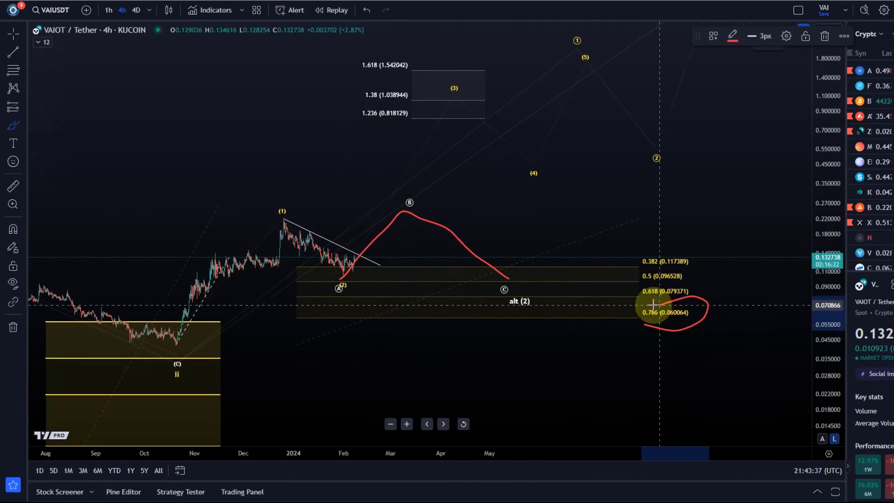
{"action": "left_click_drag", "start_coordinate": [637, 317], "coordinate": [638, 316]}
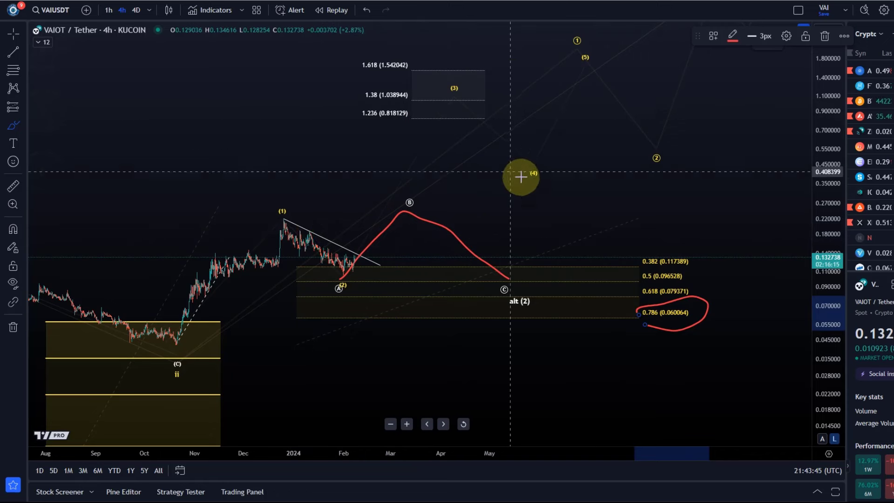
{"action": "left_click", "coordinate": [364, 10]}
{"action": "left_click", "coordinate": [364, 9]}
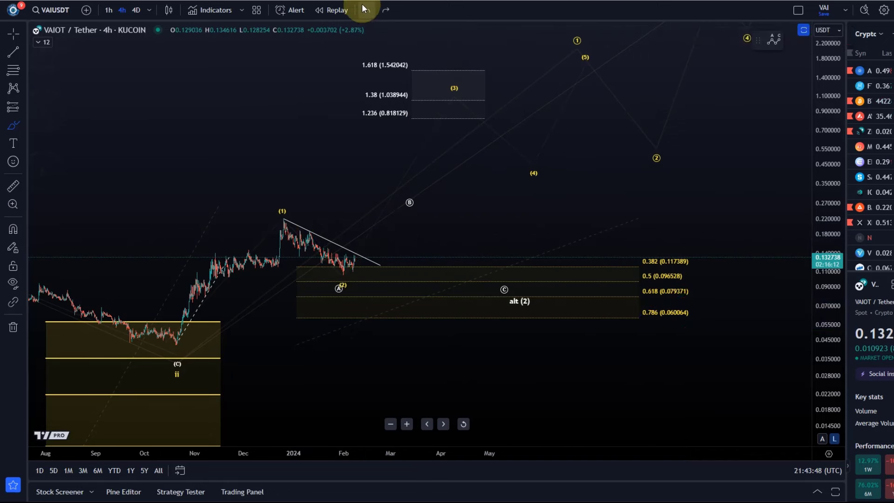
{"action": "left_click", "coordinate": [21, 147]}
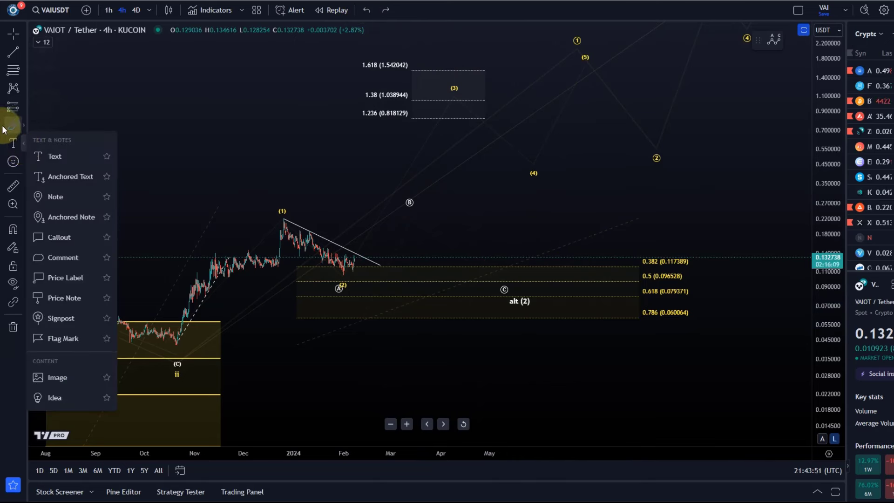
{"action": "left_click", "coordinate": [17, 109]}
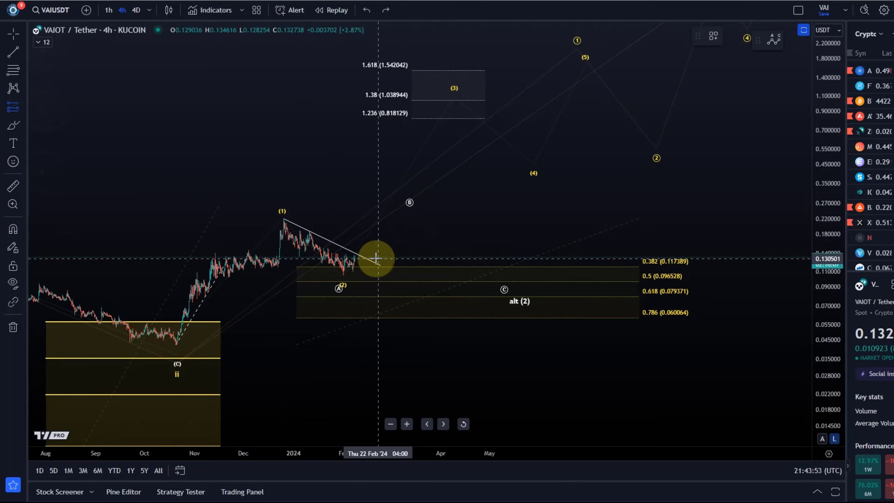
{"action": "left_click", "coordinate": [372, 258]}
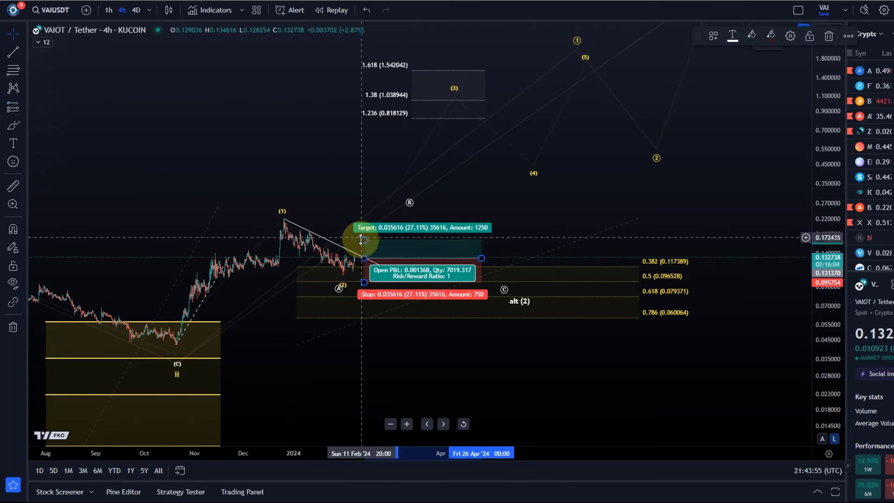
{"action": "left_click_drag", "start_coordinate": [361, 239], "coordinate": [368, 120]}
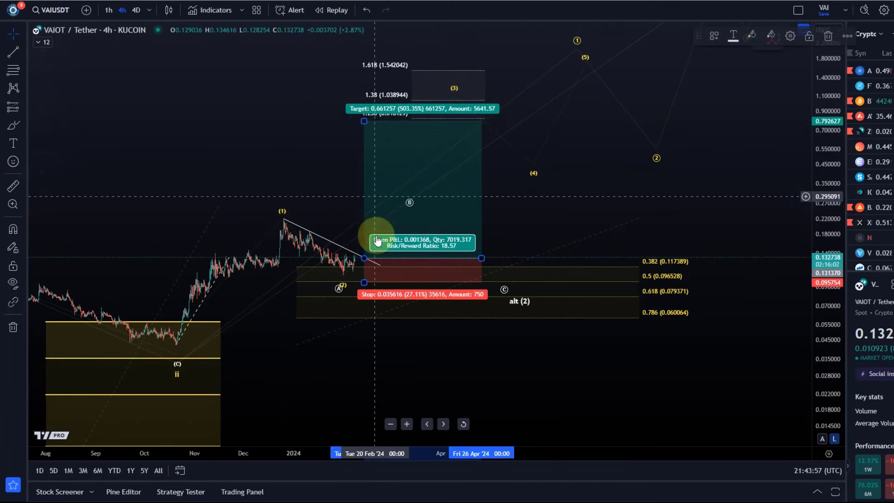
{"action": "left_click_drag", "start_coordinate": [365, 282], "coordinate": [366, 320]}
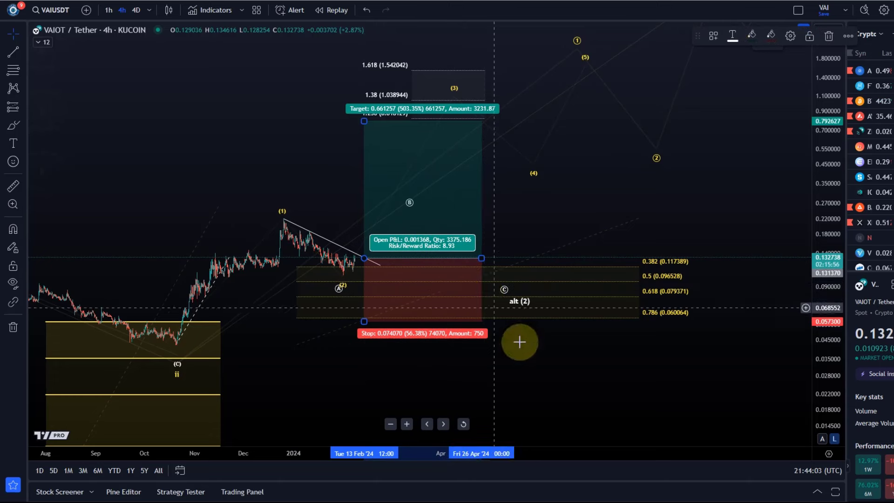
{"action": "left_click", "coordinate": [534, 379]}
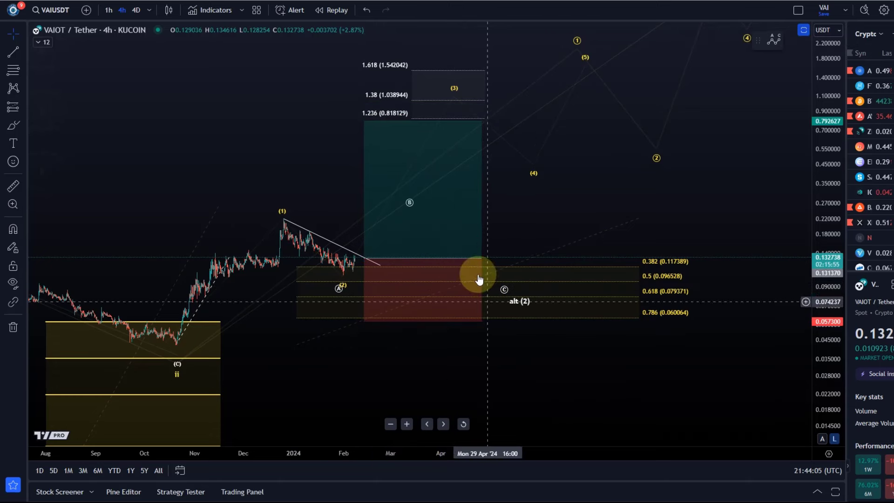
{"action": "left_click", "coordinate": [480, 260]}
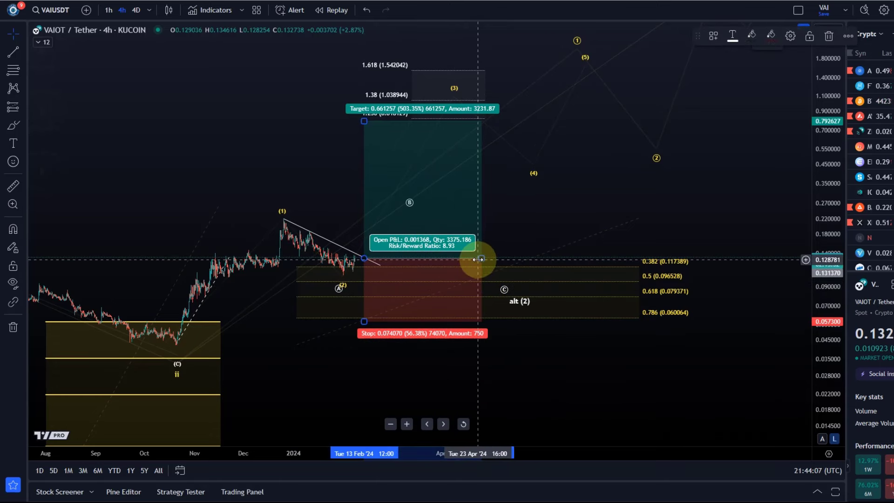
{"action": "key", "text": "Delete"}
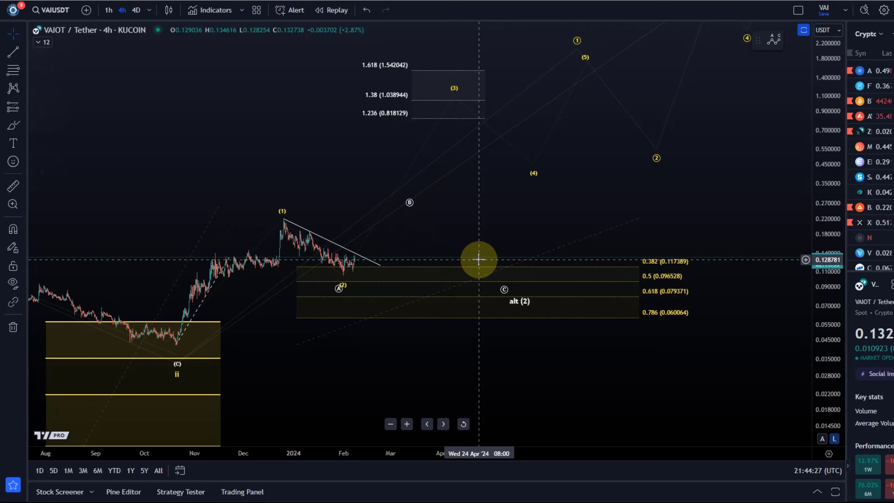
Step: Switch to 1D candles and frame the 2022–2023 wave count with its Fibonacci targets
{"action": "scroll", "coordinate": [684, 309], "scroll_direction": "down", "scroll_amount": 1}
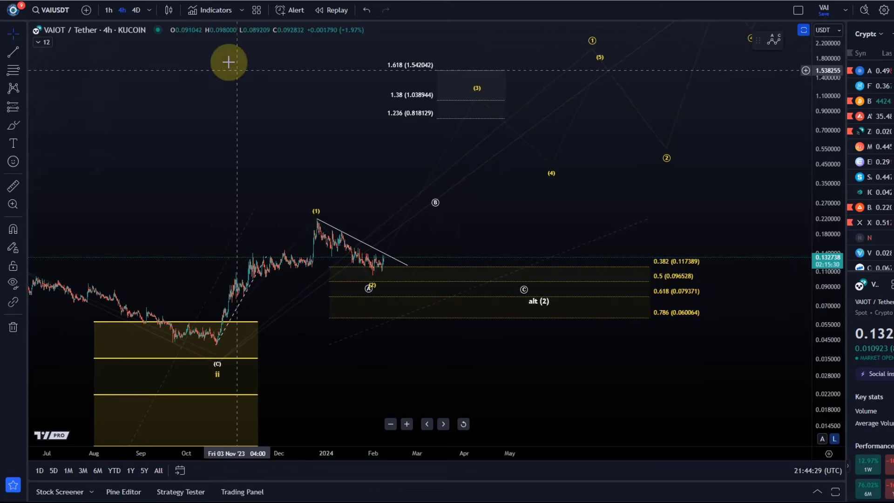
{"action": "left_click", "coordinate": [149, 12]}
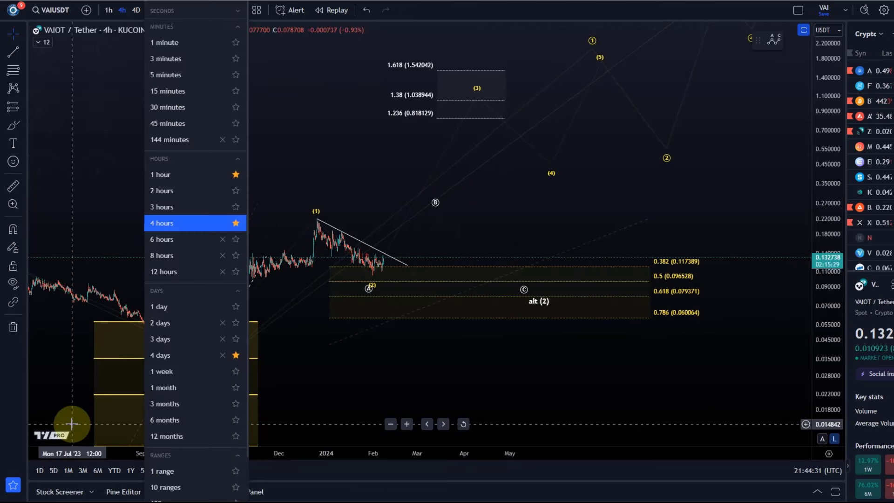
{"action": "left_click", "coordinate": [159, 304]}
{"action": "scroll", "coordinate": [267, 372], "scroll_direction": "up", "scroll_amount": 3}
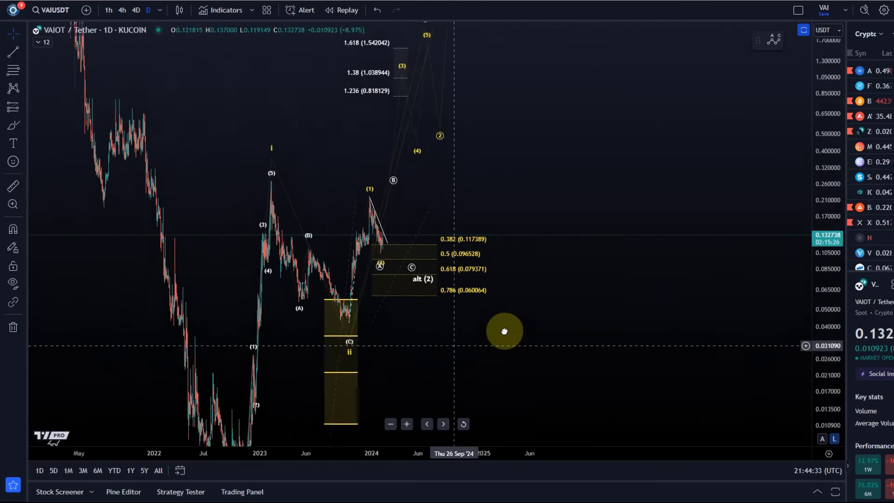
{"action": "left_click_drag", "start_coordinate": [582, 358], "coordinate": [671, 298]}
{"action": "left_click_drag", "start_coordinate": [828, 224], "coordinate": [825, 315]}
{"action": "left_click", "coordinate": [13, 124]}
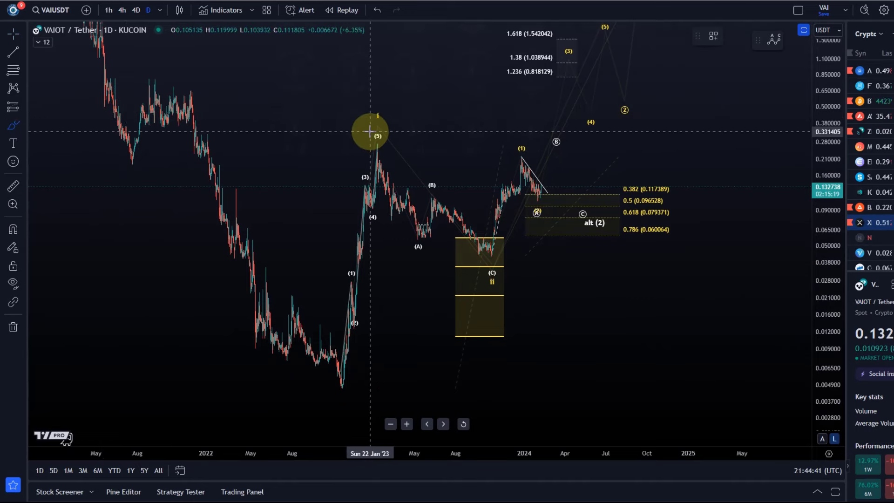
Step: Draw a red line from the (5) peak to (C), sketch A, B, C and a 0.786 circle, then undo them
{"action": "left_click_drag", "start_coordinate": [373, 134], "coordinate": [482, 252]}
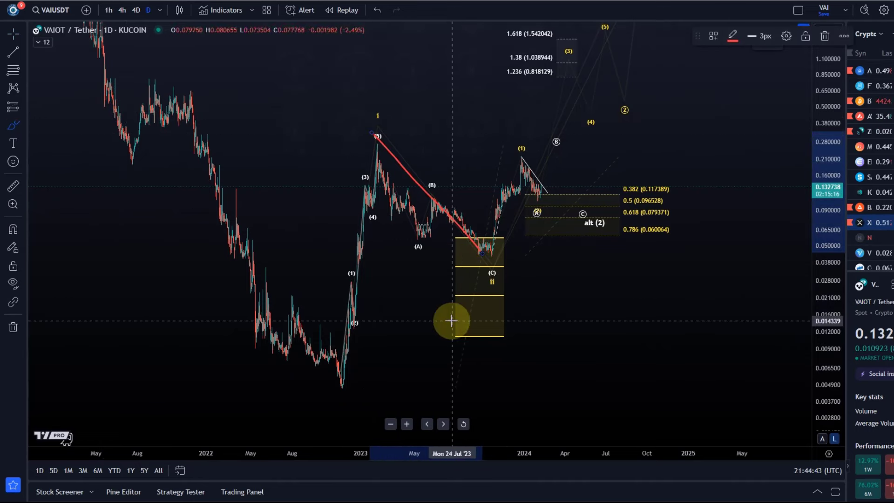
{"action": "mouse_move", "coordinate": [454, 319]}
{"action": "left_mouse_down"}
{"action": "mouse_move", "coordinate": [469, 273]}
{"action": "mouse_move", "coordinate": [462, 308]}
{"action": "mouse_move", "coordinate": [473, 295]}
{"action": "mouse_move", "coordinate": [613, 284]}
{"action": "mouse_move", "coordinate": [628, 304]}
{"action": "mouse_move", "coordinate": [623, 297]}
{"action": "left_mouse_up"}
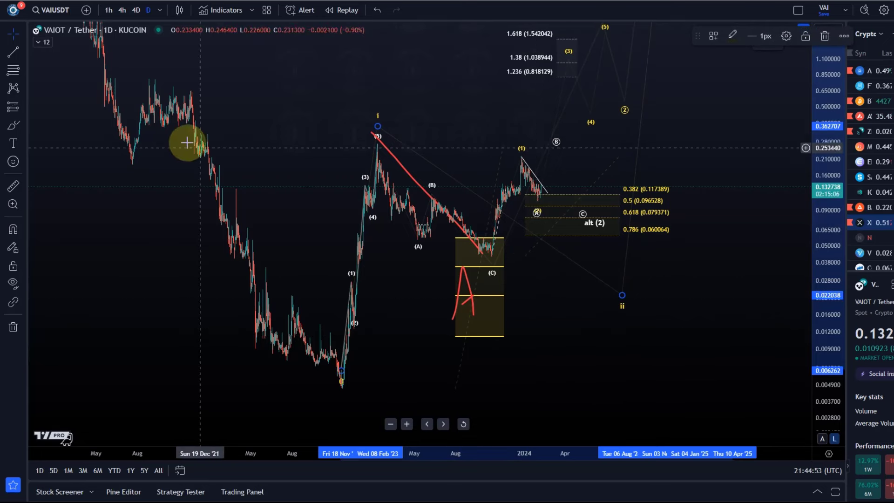
{"action": "left_click", "coordinate": [13, 126]}
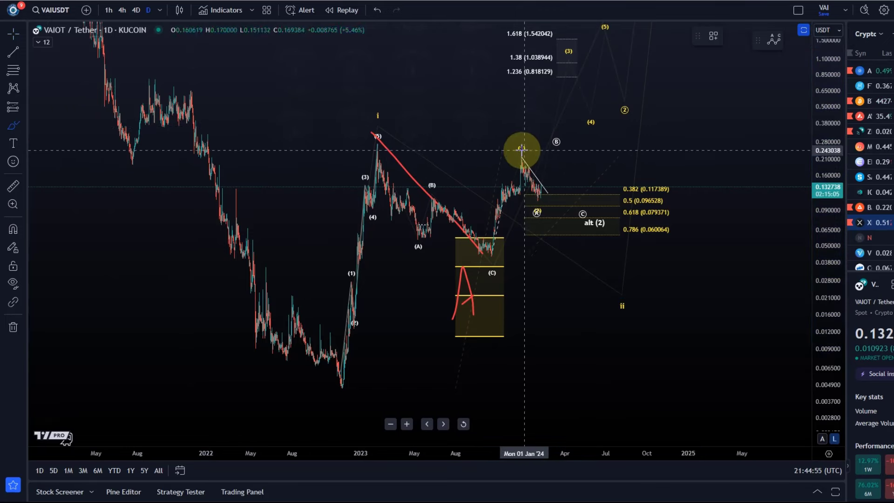
{"action": "mouse_move", "coordinate": [518, 148]}
{"action": "left_mouse_down"}
{"action": "mouse_move", "coordinate": [517, 100]}
{"action": "mouse_move", "coordinate": [541, 116]}
{"action": "mouse_move", "coordinate": [548, 141]}
{"action": "mouse_move", "coordinate": [519, 141]}
{"action": "mouse_move", "coordinate": [545, 208]}
{"action": "mouse_move", "coordinate": [603, 280]}
{"action": "mouse_move", "coordinate": [574, 294]}
{"action": "mouse_move", "coordinate": [607, 310]}
{"action": "left_mouse_up"}
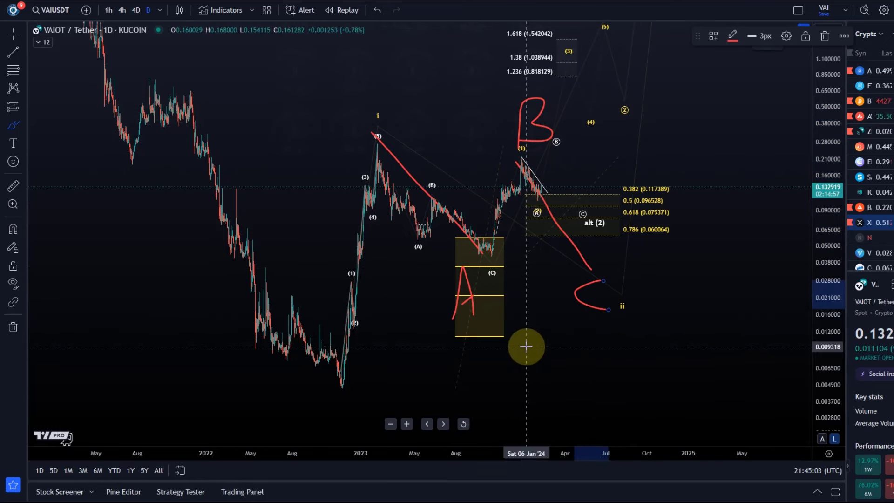
{"action": "left_click", "coordinate": [597, 292]}
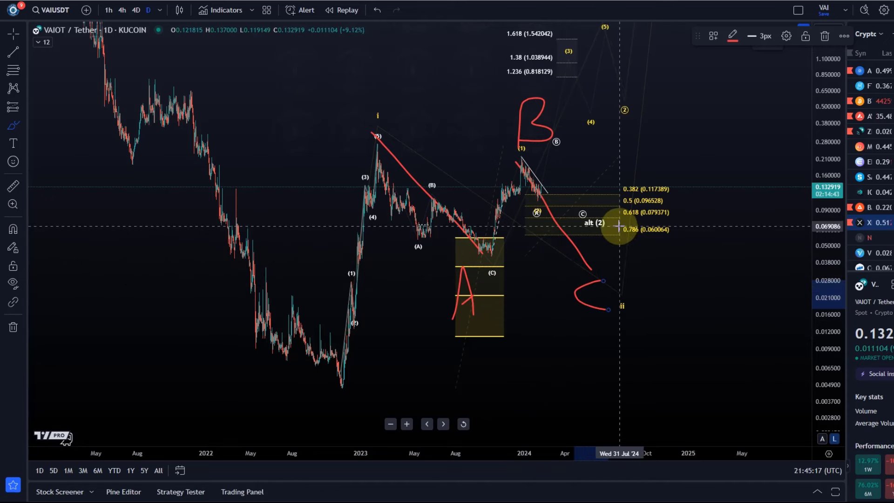
{"action": "mouse_move", "coordinate": [617, 226]}
{"action": "left_mouse_down"}
{"action": "mouse_move", "coordinate": [623, 239]}
{"action": "mouse_move", "coordinate": [677, 238]}
{"action": "mouse_move", "coordinate": [678, 217]}
{"action": "mouse_move", "coordinate": [614, 219]}
{"action": "left_mouse_up"}
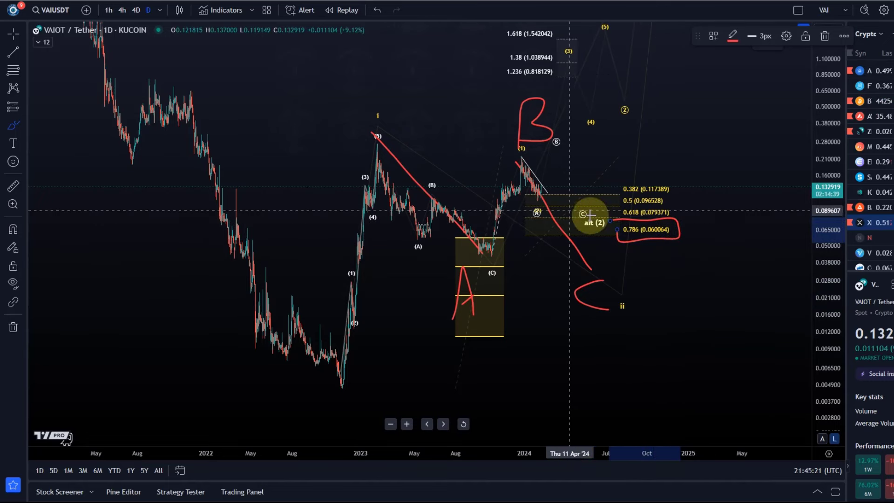
{"action": "left_click", "coordinate": [376, 11]}
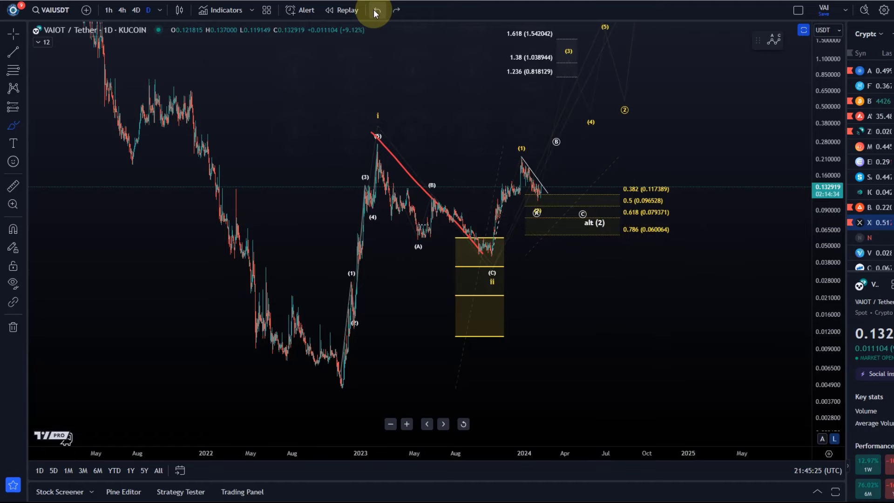
Step: Zoom out and pan the daily chart to show the wave count from the November 2022 low
{"action": "scroll", "coordinate": [635, 244], "scroll_direction": "down", "scroll_amount": 2}
{"action": "left_click_drag", "start_coordinate": [823, 121], "coordinate": [821, 300]}
{"action": "left_click_drag", "start_coordinate": [479, 335], "coordinate": [371, 343]}
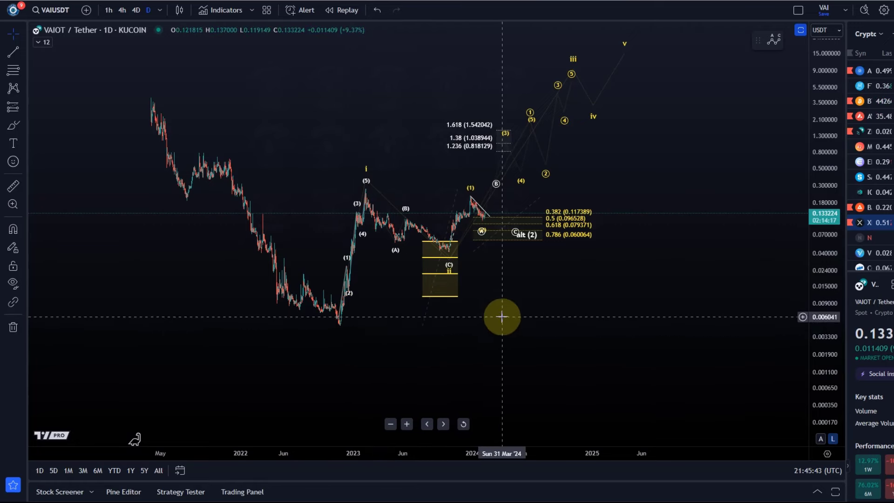
{"action": "scroll", "coordinate": [502, 316], "scroll_direction": "up", "scroll_amount": 5}
{"action": "left_click_drag", "start_coordinate": [541, 359], "coordinate": [722, 348]}
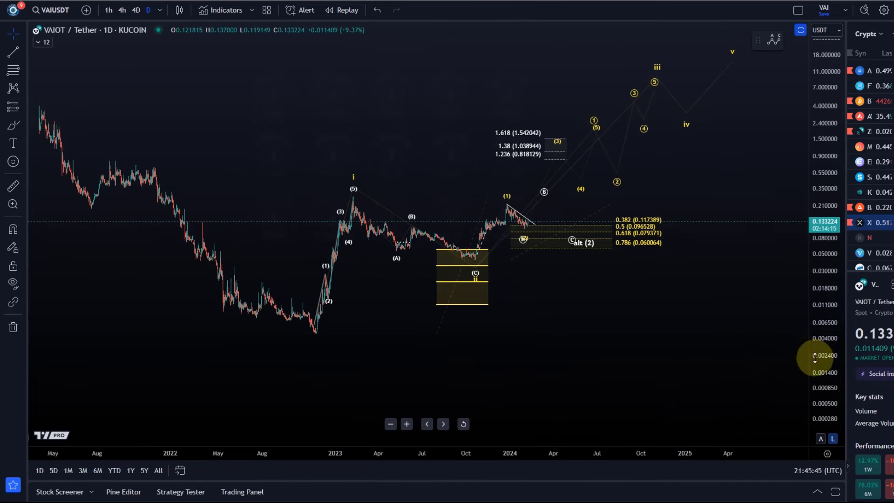
{"action": "left_click_drag", "start_coordinate": [816, 359], "coordinate": [869, 225]}
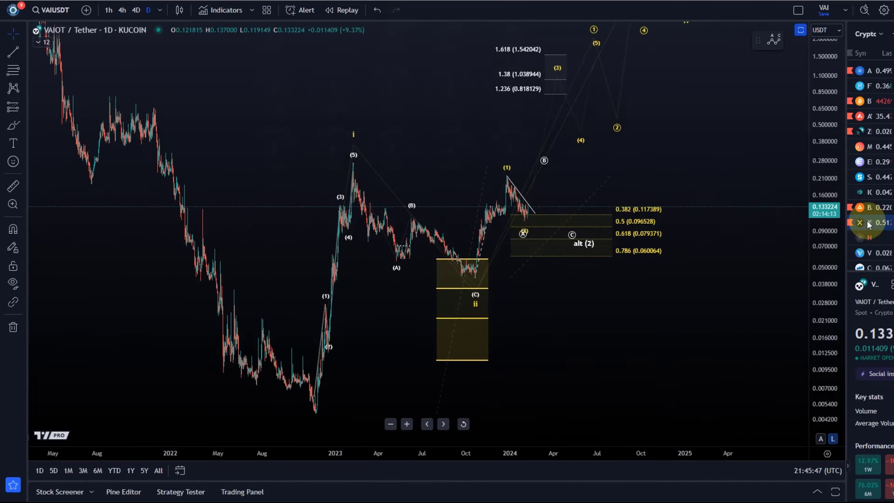